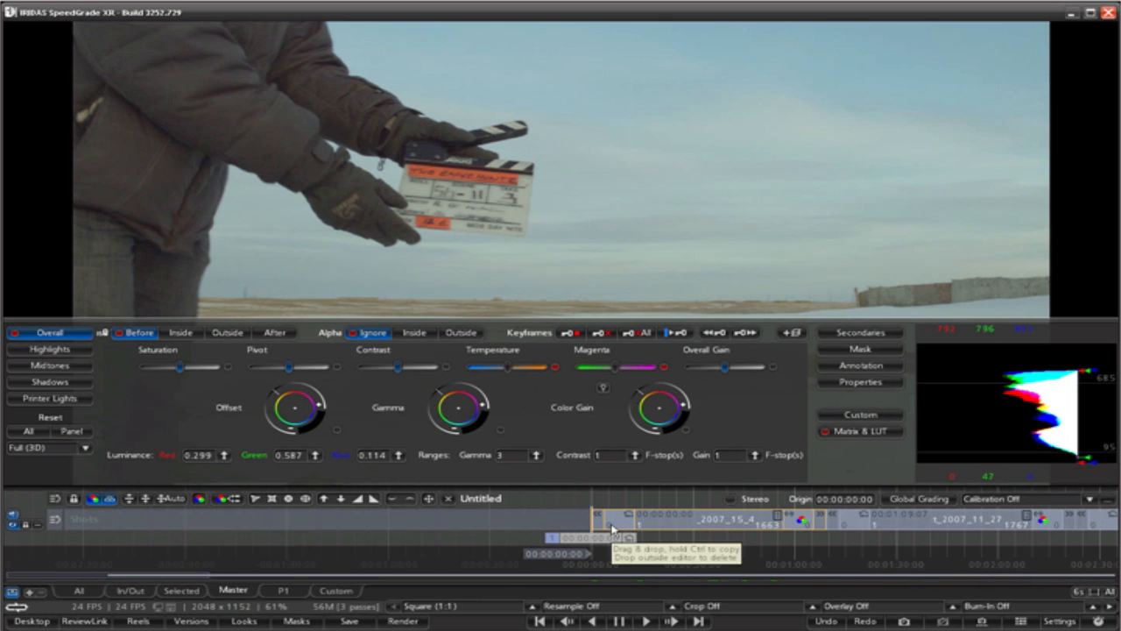
# Step: Set the playback range to the first shot and limit the timeline view to its In/Out range
pyautogui.doubleClick(613, 528)
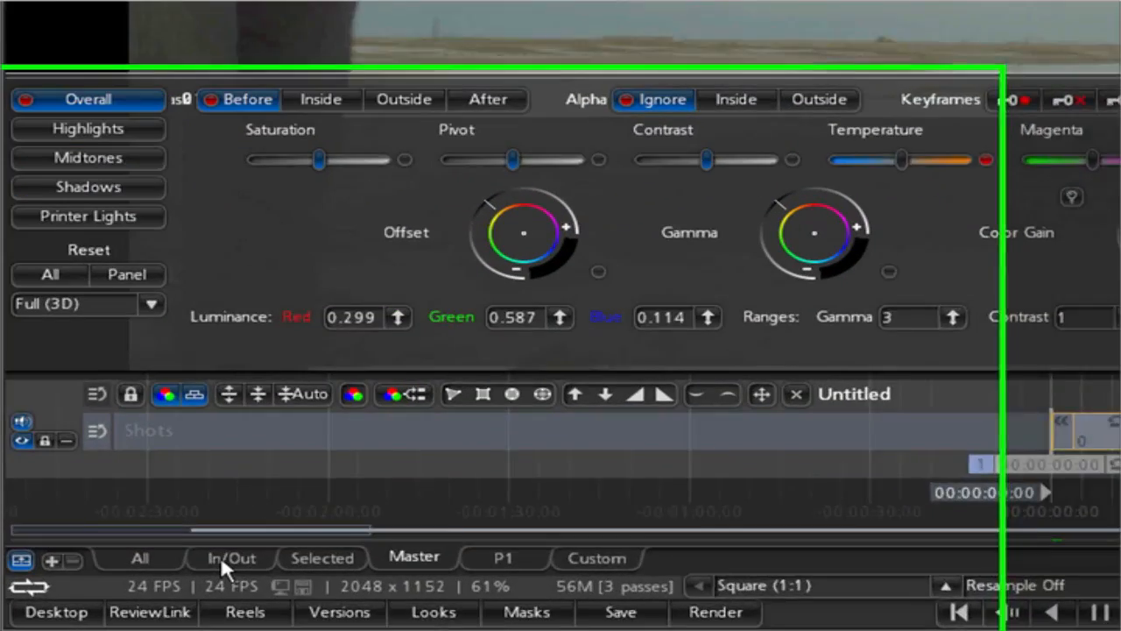
pyautogui.click(128, 590)
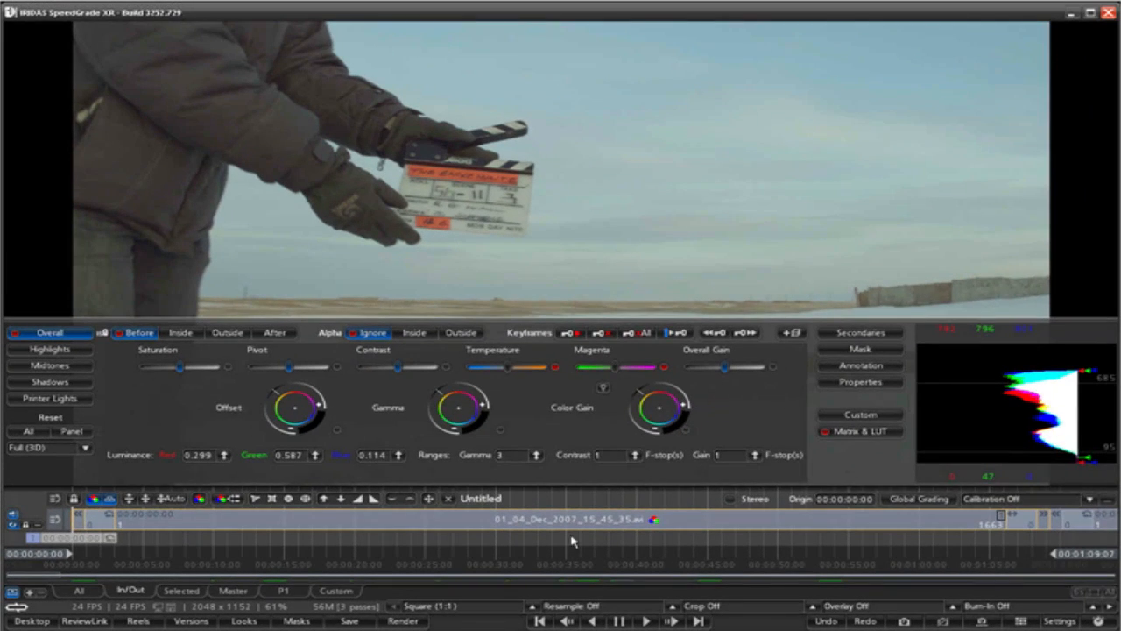
# Step: Jump back and forth between the first and second shots, then park the playhead at 00:00:17:22 in the first shot
pyautogui.click(832, 557)
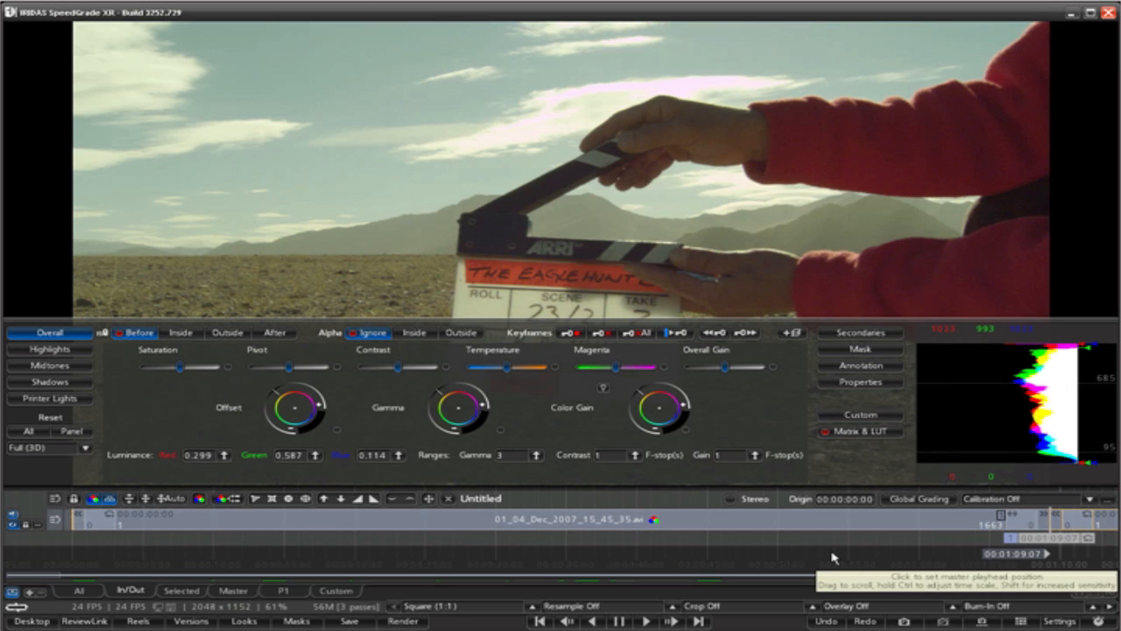
pyautogui.press('Up')
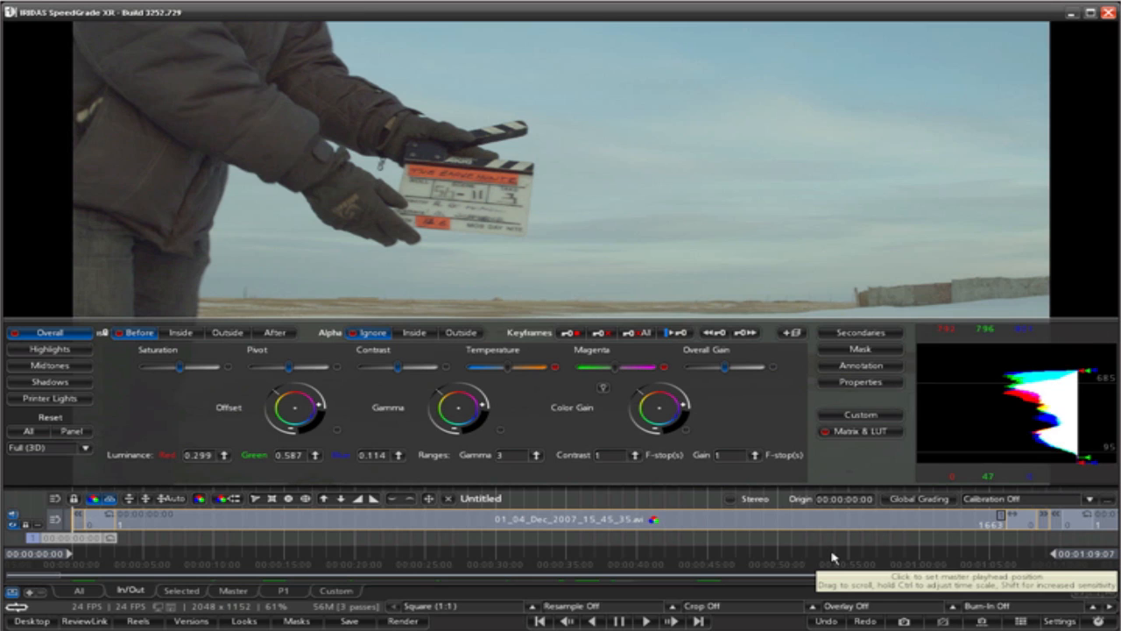
pyautogui.press('Down')
pyautogui.press('Up')
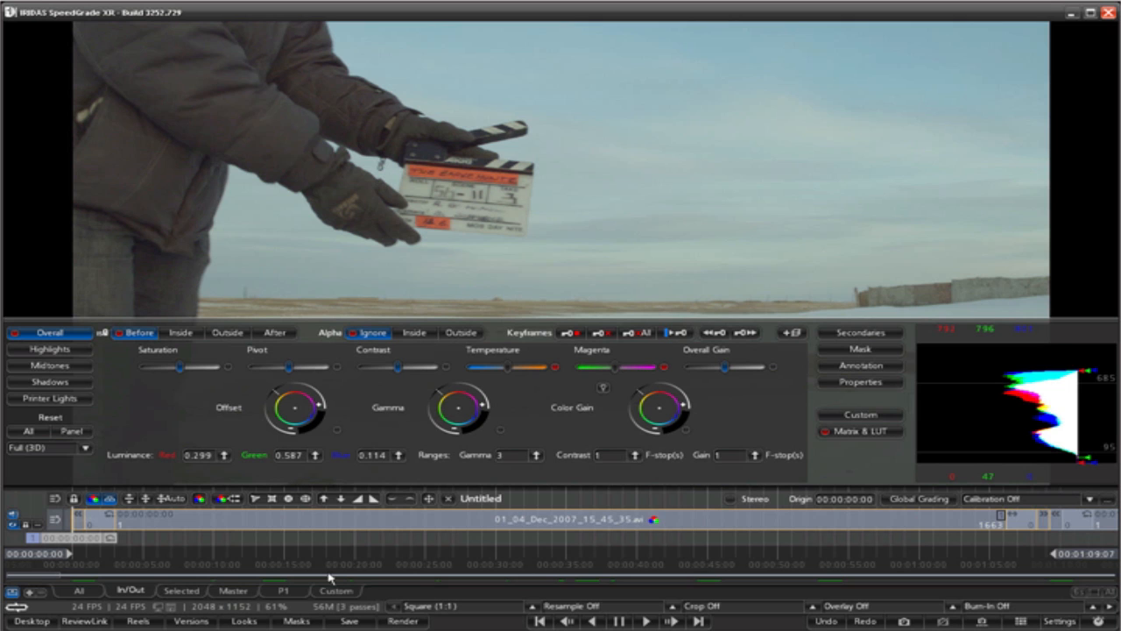
pyautogui.moveTo(85, 544); pyautogui.dragTo(339, 552)
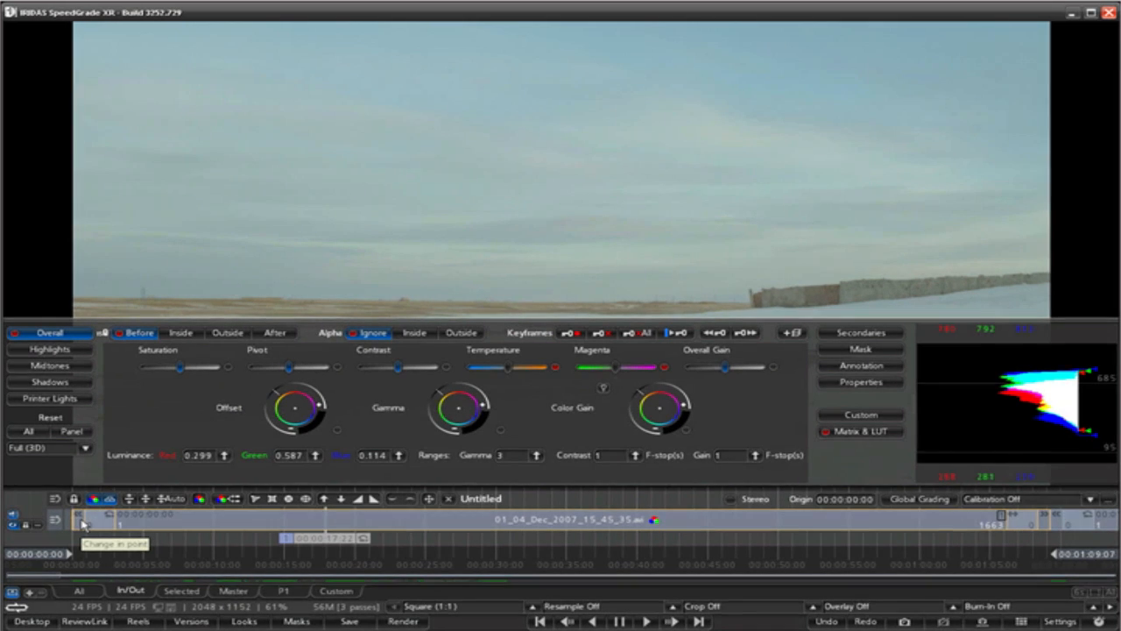
# Step: Trim the first shot's in point forward to frame 427, then extend it back to the start
pyautogui.moveTo(82, 522); pyautogui.dragTo(322, 523)
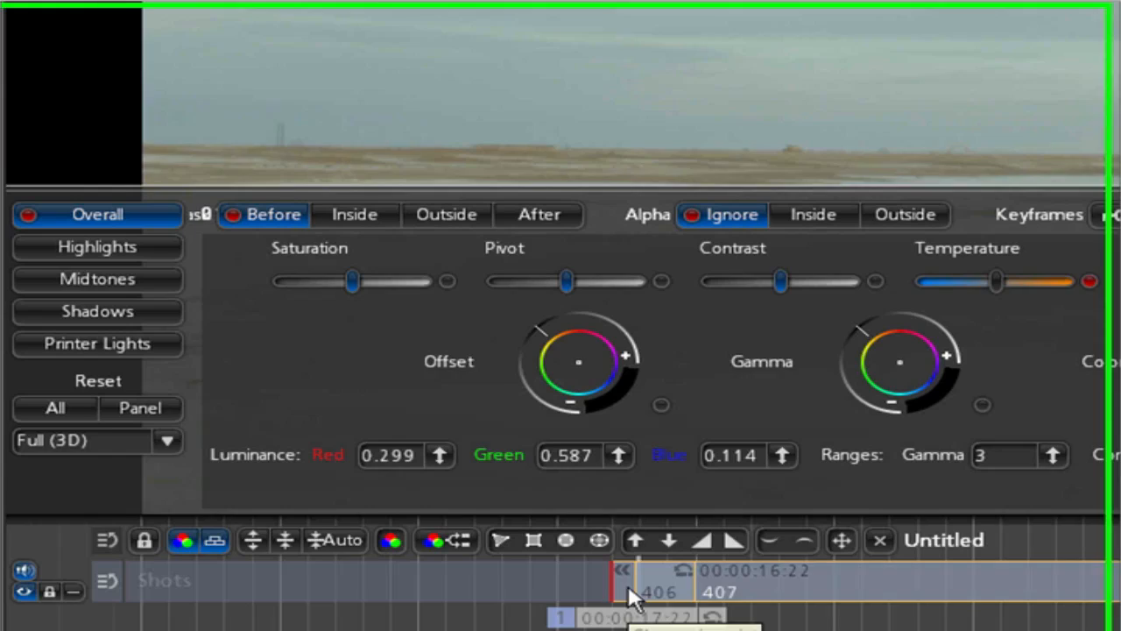
pyautogui.moveTo(631, 595); pyautogui.dragTo(663, 601)
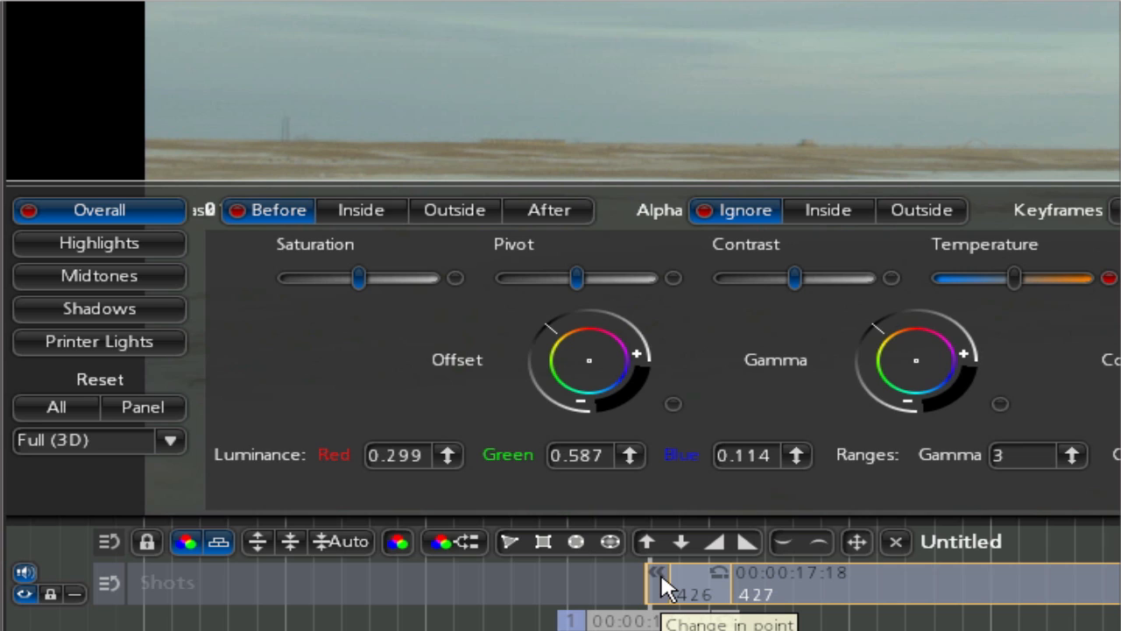
pyautogui.moveTo(662, 578); pyautogui.dragTo(85, 569)
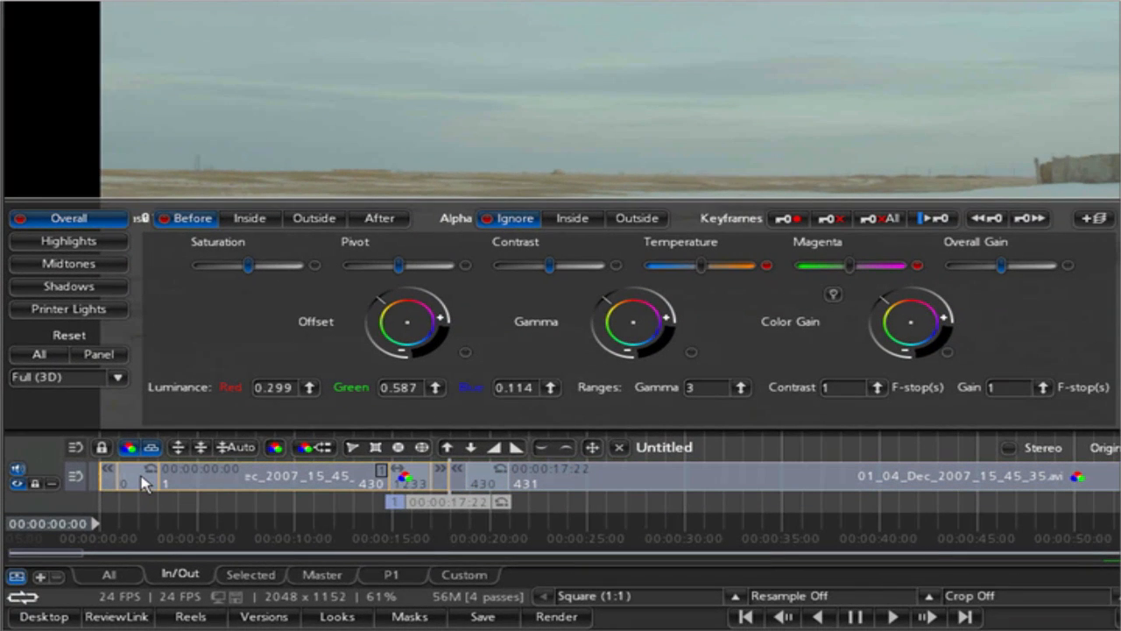
# Step: Remove the first section of the split shot, frames 1 to 430, and extend the remaining section's in point back to 00:00:00:00
pyautogui.moveTo(143, 485); pyautogui.dragTo(183, 41)
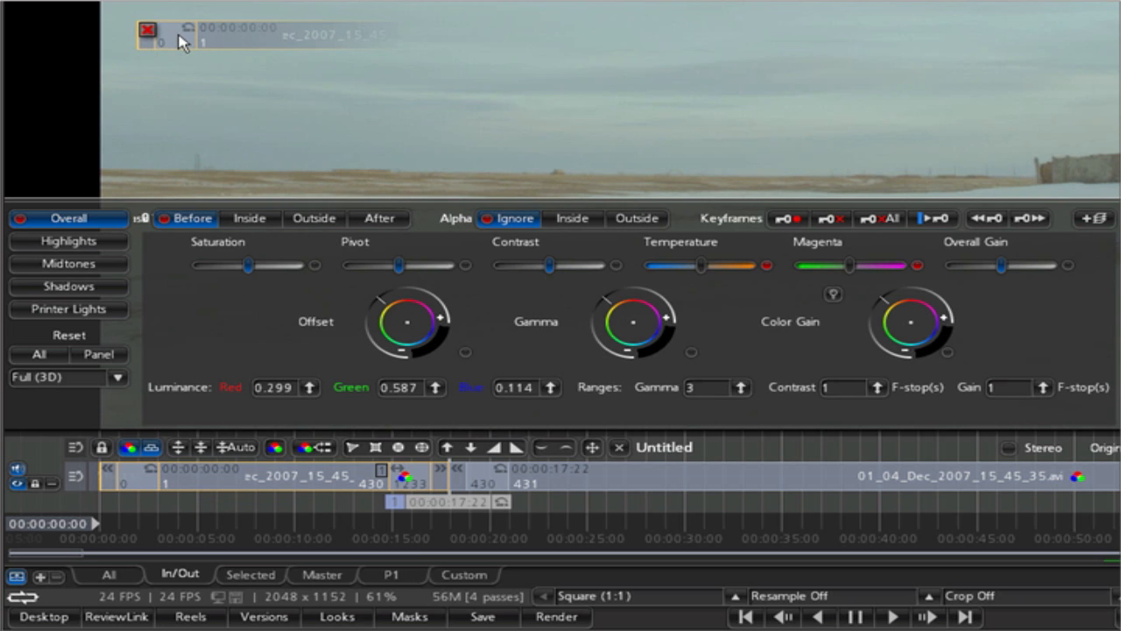
pyautogui.moveTo(180, 40); pyautogui.dragTo(284, 461)
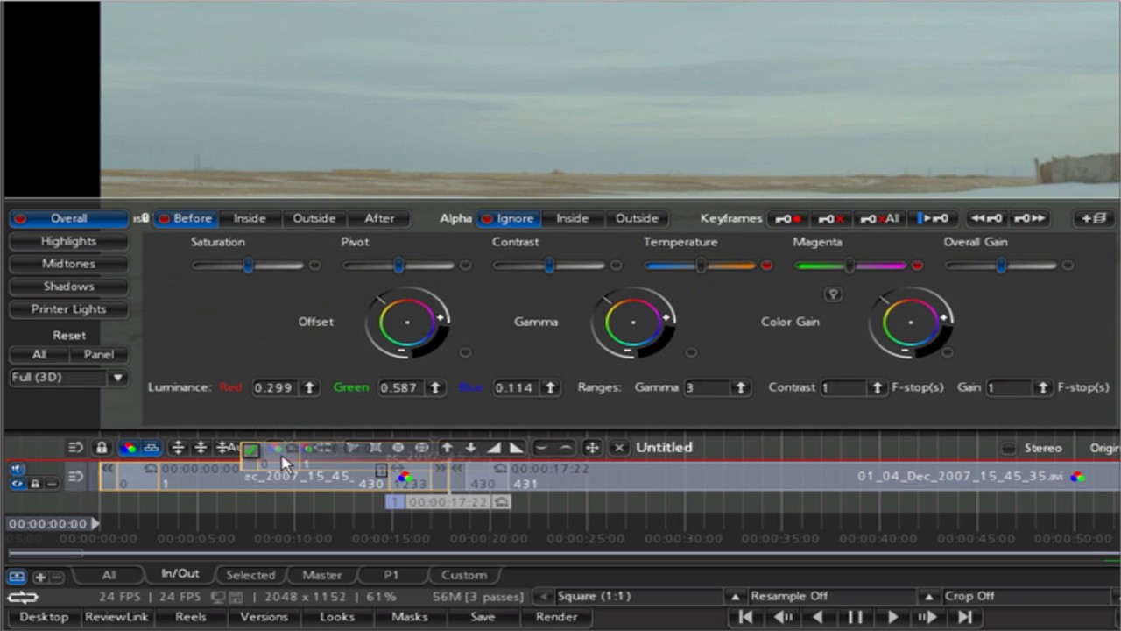
pyautogui.moveTo(285, 464); pyautogui.dragTo(336, 136)
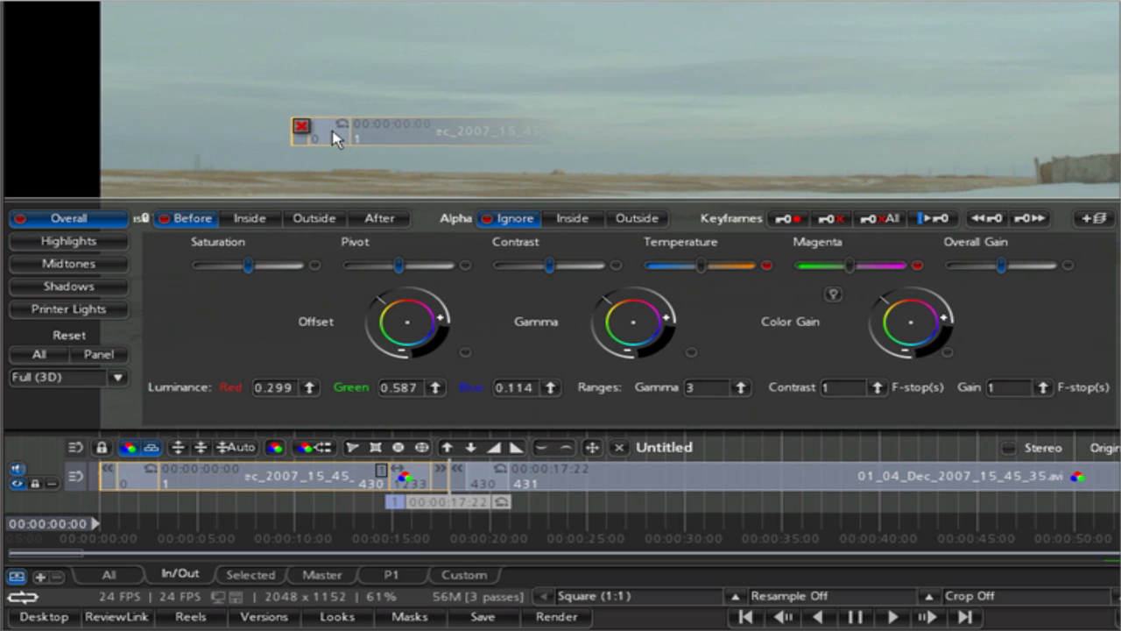
pyautogui.moveTo(336, 136); pyautogui.dragTo(335, 138)
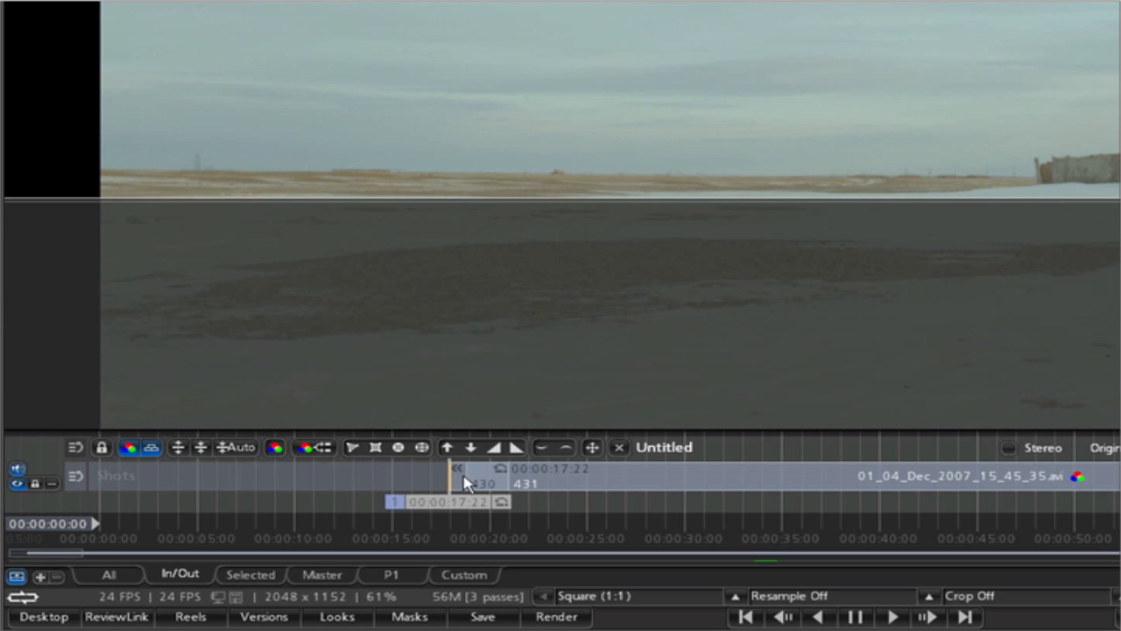
pyautogui.moveTo(456, 484); pyautogui.dragTo(78, 498)
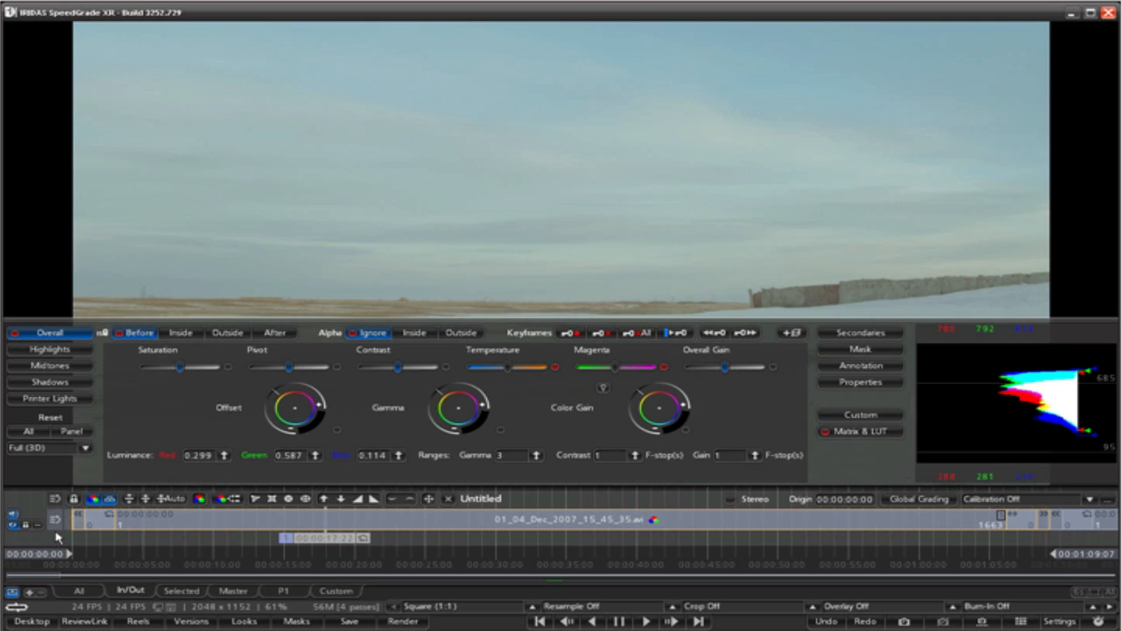
# Step: Fit the whole image in the viewer and adjust the shot's overall color balance with the Offset and Gamma color wheels
pyautogui.hotkey('ctrl', 'Home')
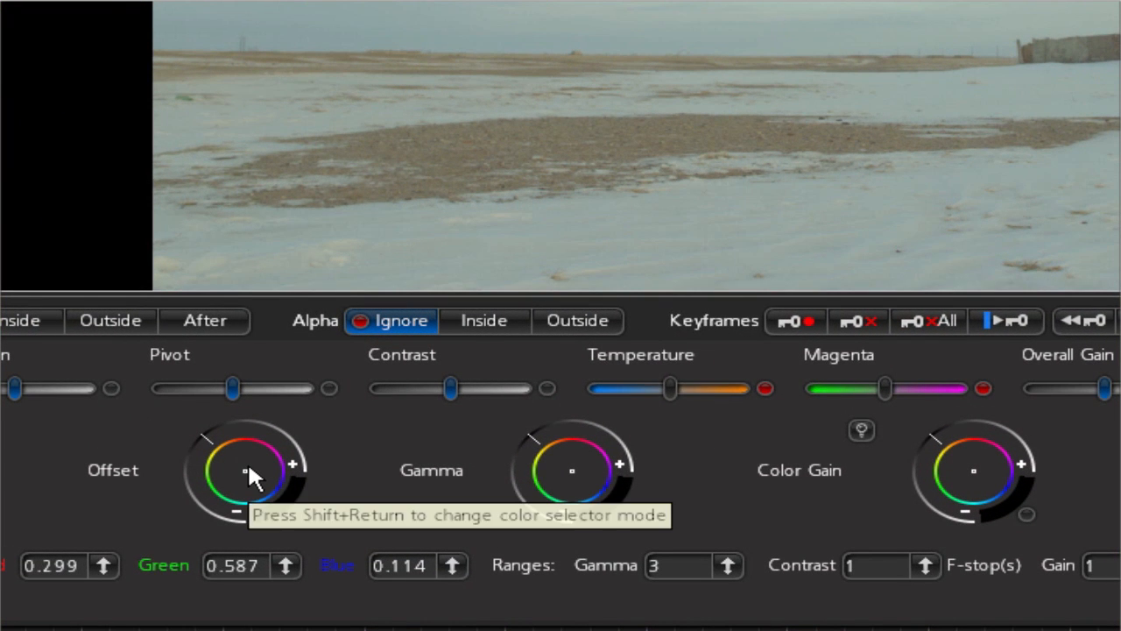
pyautogui.hotkey('shift', 'Return')
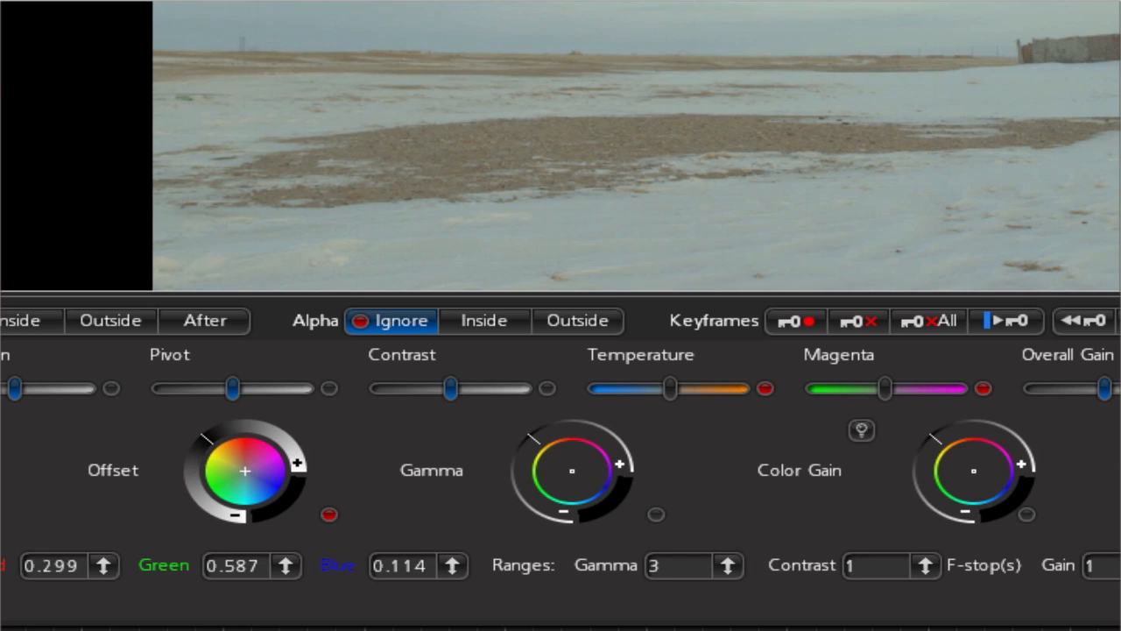
pyautogui.moveTo(246, 470); pyautogui.dragTo(244, 472)
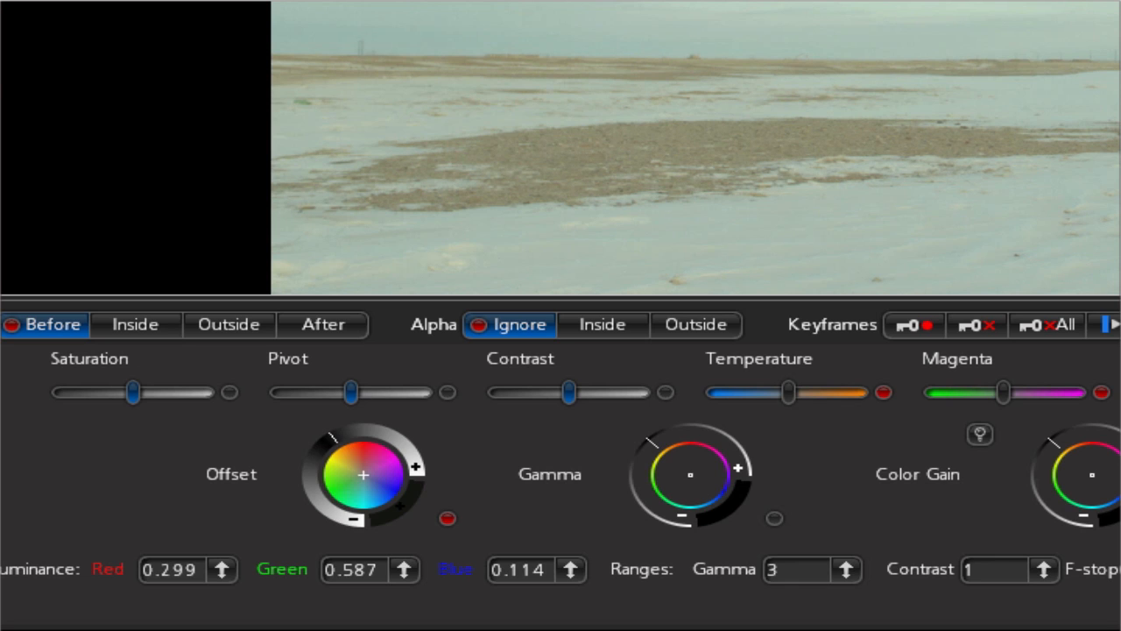
pyautogui.moveTo(363, 475); pyautogui.dragTo(362, 475)
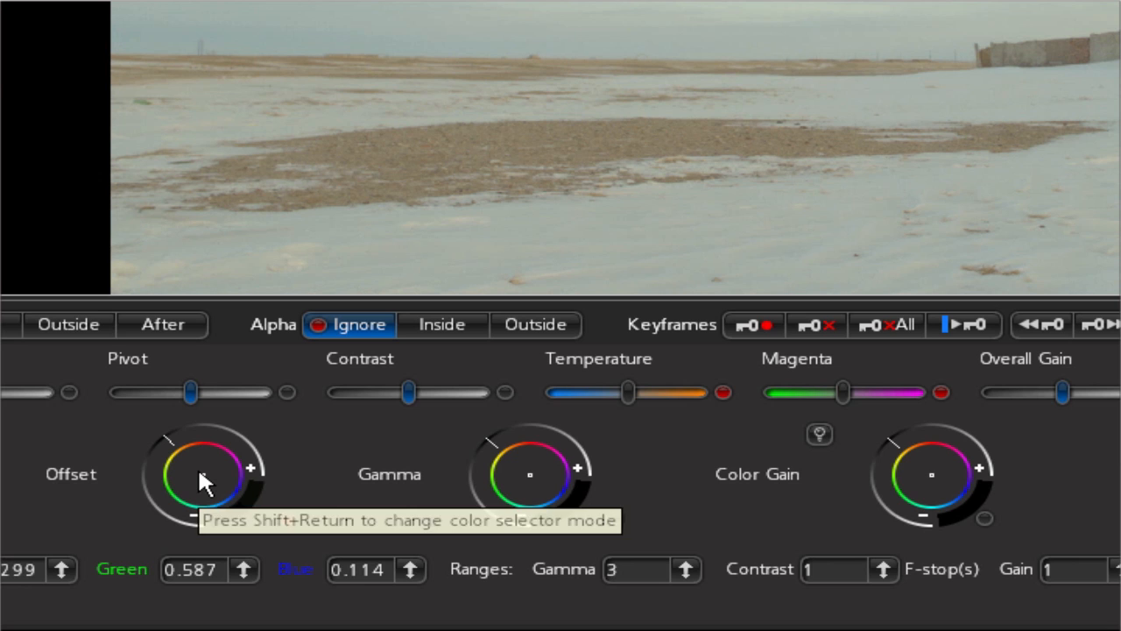
pyautogui.click(523, 462)
pyautogui.moveTo(495, 440); pyautogui.dragTo(489, 444)
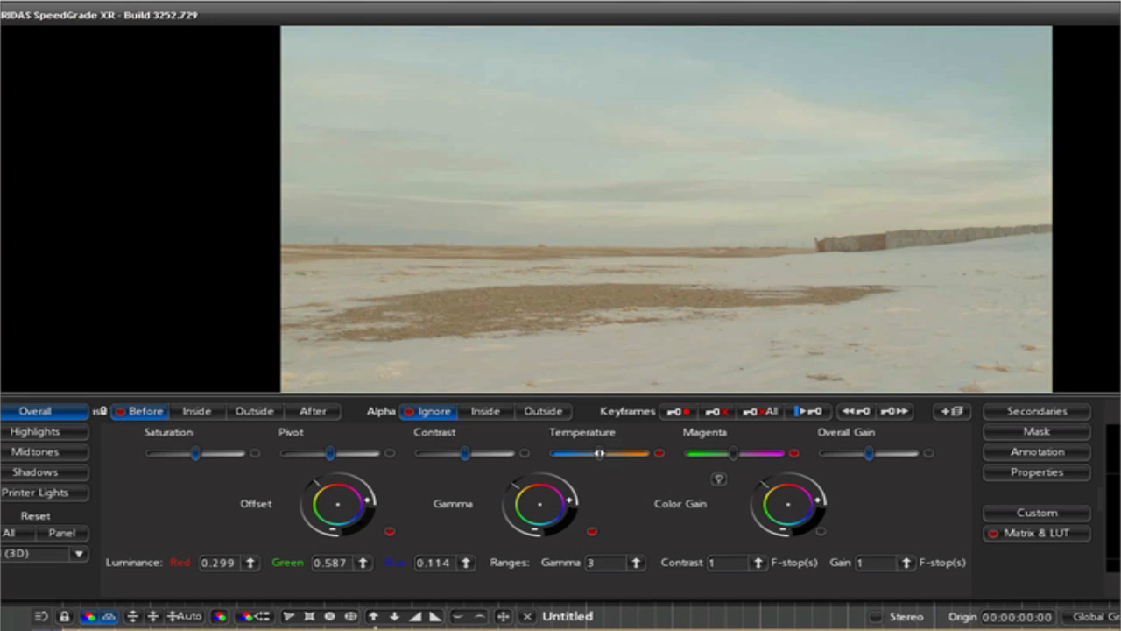
# Step: Shift the overall Temperature slightly toward blue and reduce the Saturation a little
pyautogui.moveTo(599, 452)
pyautogui.mouseDown()
pyautogui.moveTo(586, 453)
pyautogui.moveTo(613, 453)
pyautogui.moveTo(583, 453)
pyautogui.moveTo(613, 453)
pyautogui.moveTo(593, 452)
pyautogui.mouseUp()
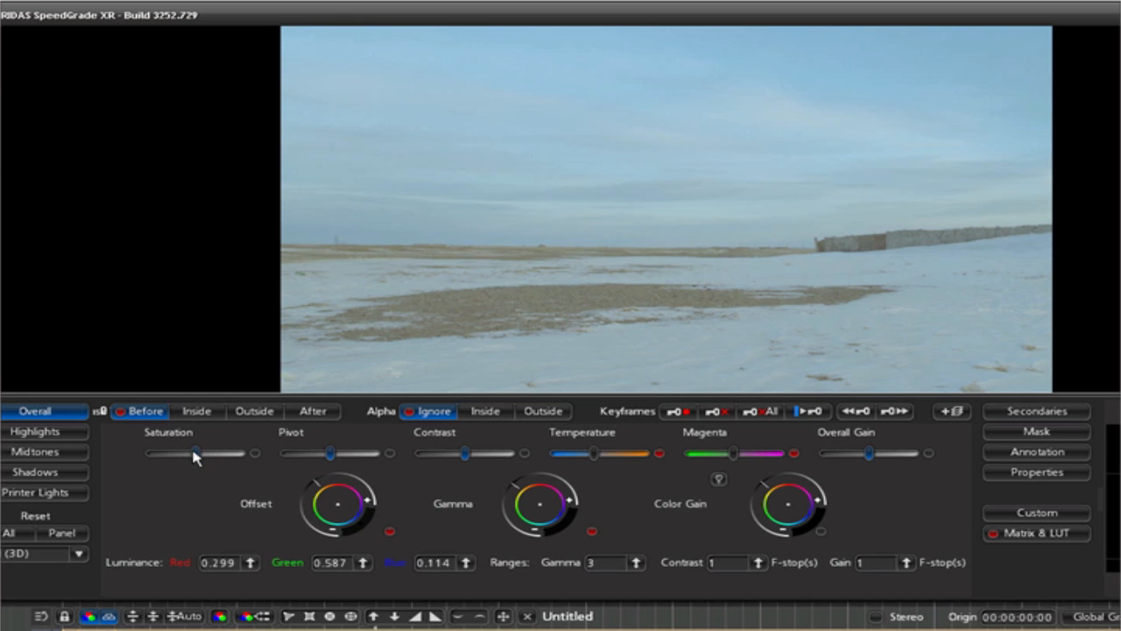
pyautogui.moveTo(194, 452); pyautogui.dragTo(195, 452)
pyautogui.moveTo(196, 453)
pyautogui.mouseDown()
pyautogui.moveTo(156, 453)
pyautogui.moveTo(208, 453)
pyautogui.moveTo(191, 452)
pyautogui.mouseUp()
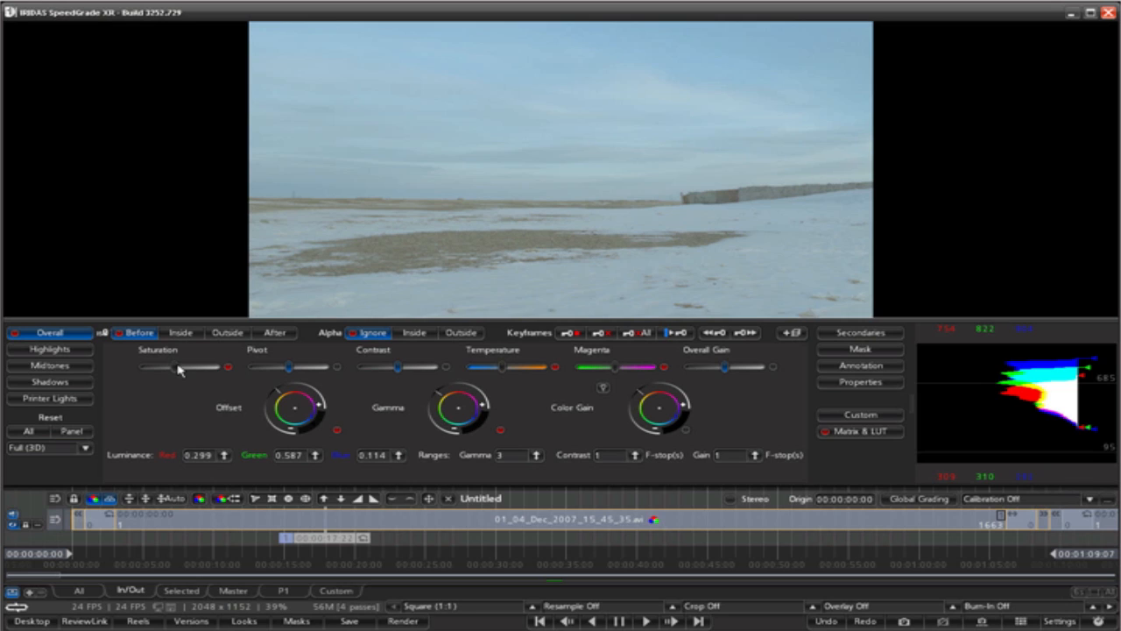
# Step: Lower the overall Offset and raise the Color Gain to about 0.29, then warm the Temperature slightly
pyautogui.click(294, 412)
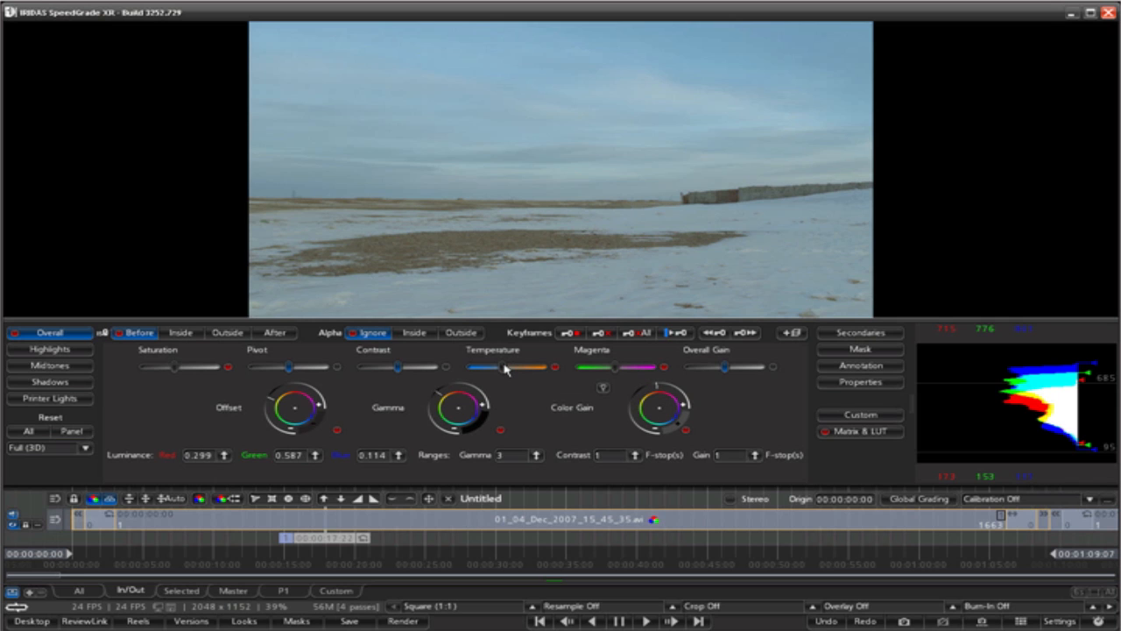
pyautogui.moveTo(504, 365); pyautogui.dragTo(507, 367)
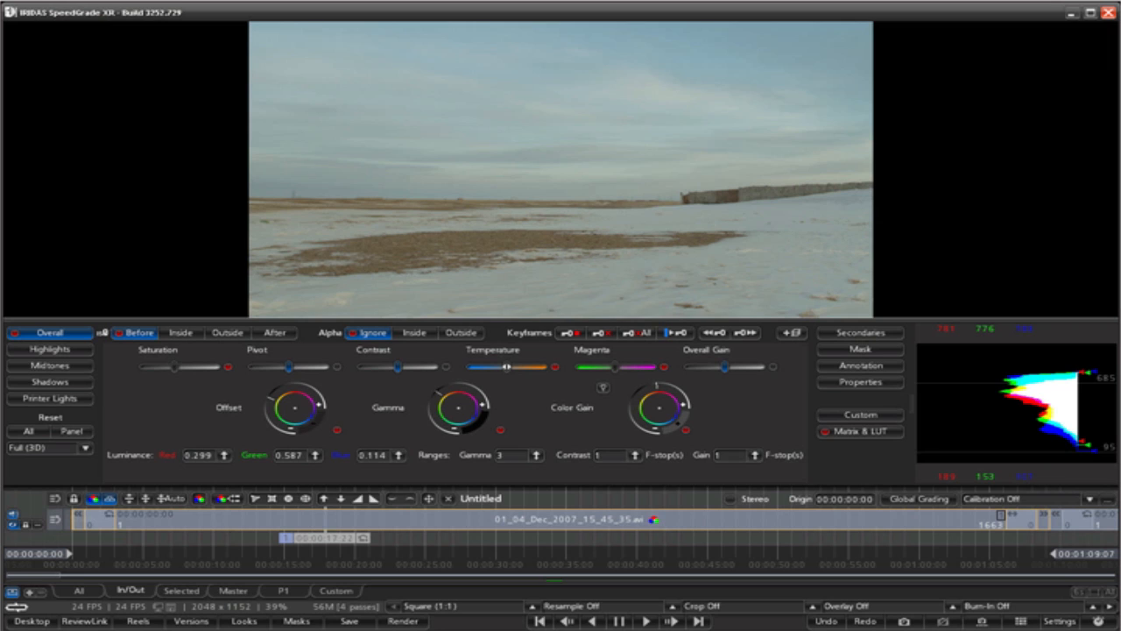
pyautogui.moveTo(507, 367); pyautogui.dragTo(505, 368)
# Step: Raise the overall Gamma and fine-tune its color balance to about -0.098 red, -0.097 green and -0.075 blue
pyautogui.moveTo(438, 393); pyautogui.dragTo(456, 399)
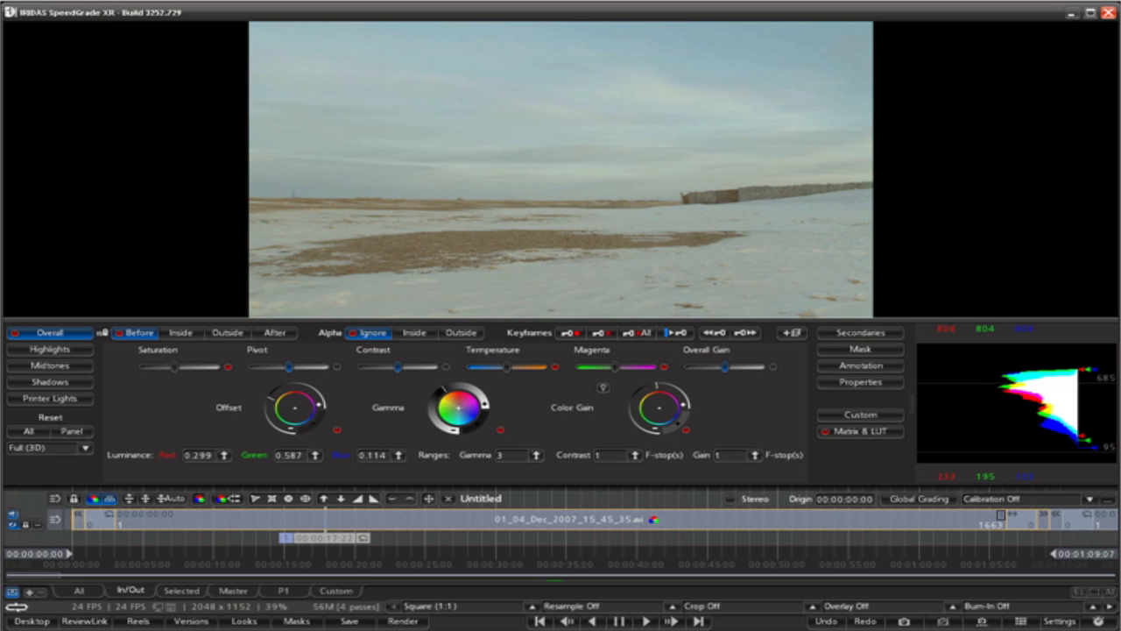
pyautogui.moveTo(456, 400); pyautogui.dragTo(455, 398)
pyautogui.moveTo(455, 398); pyautogui.dragTo(461, 410)
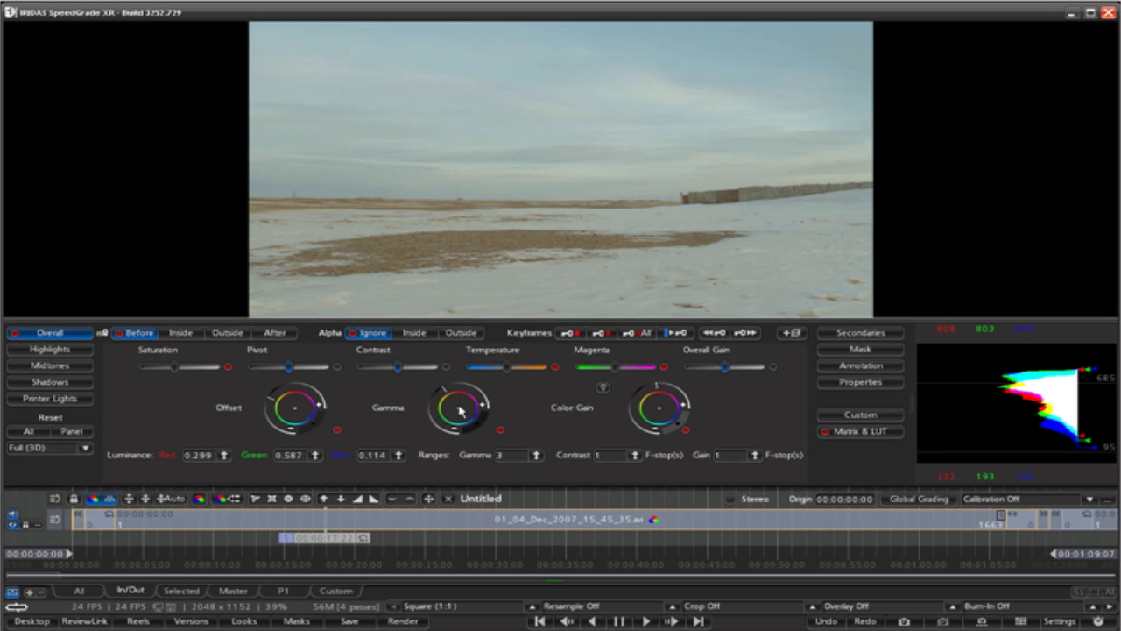
# Step: Cycle the Offset, Gamma and Color Gain controls through RGB sliders and numeric values, ending on the color wheels
pyautogui.rightClick(543, 409)
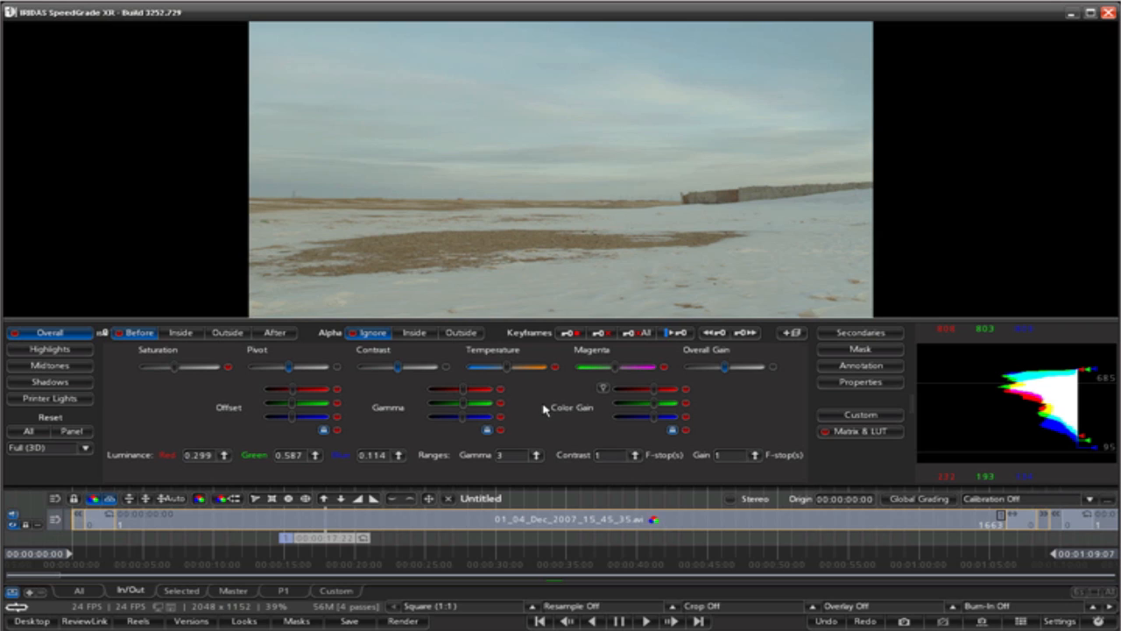
pyautogui.rightClick(543, 409)
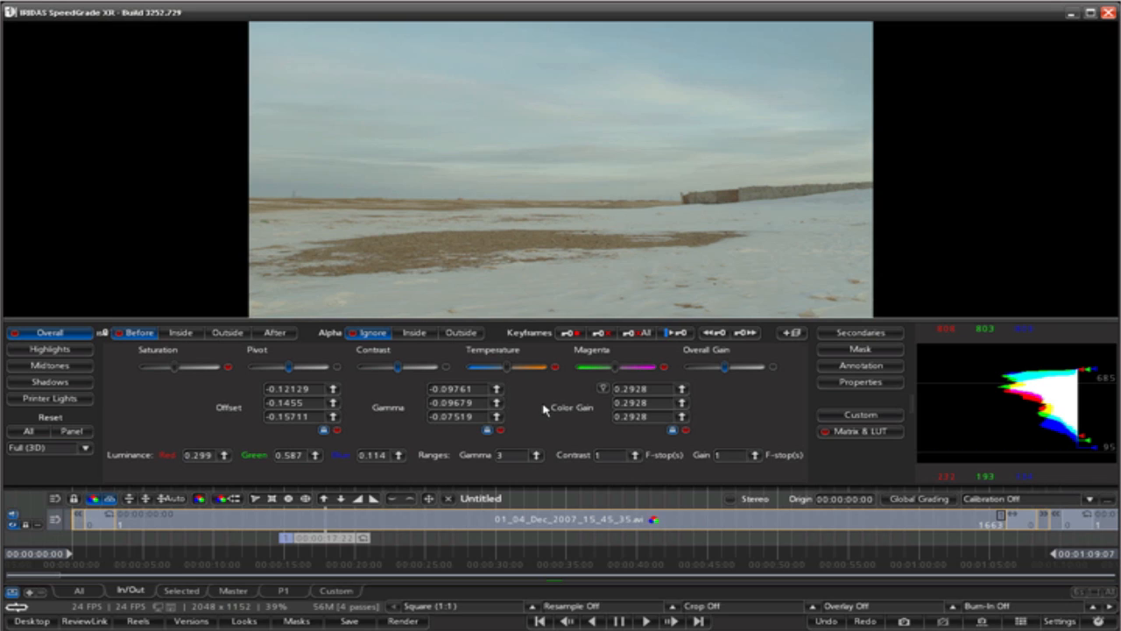
pyautogui.rightClick(543, 406)
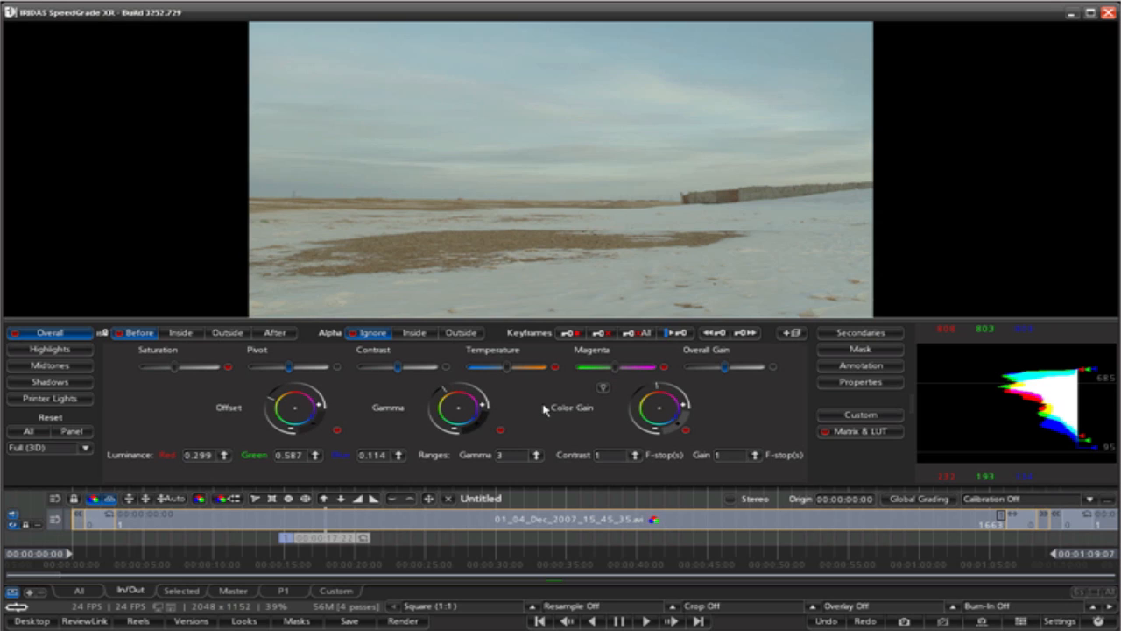
pyautogui.rightClick(543, 409)
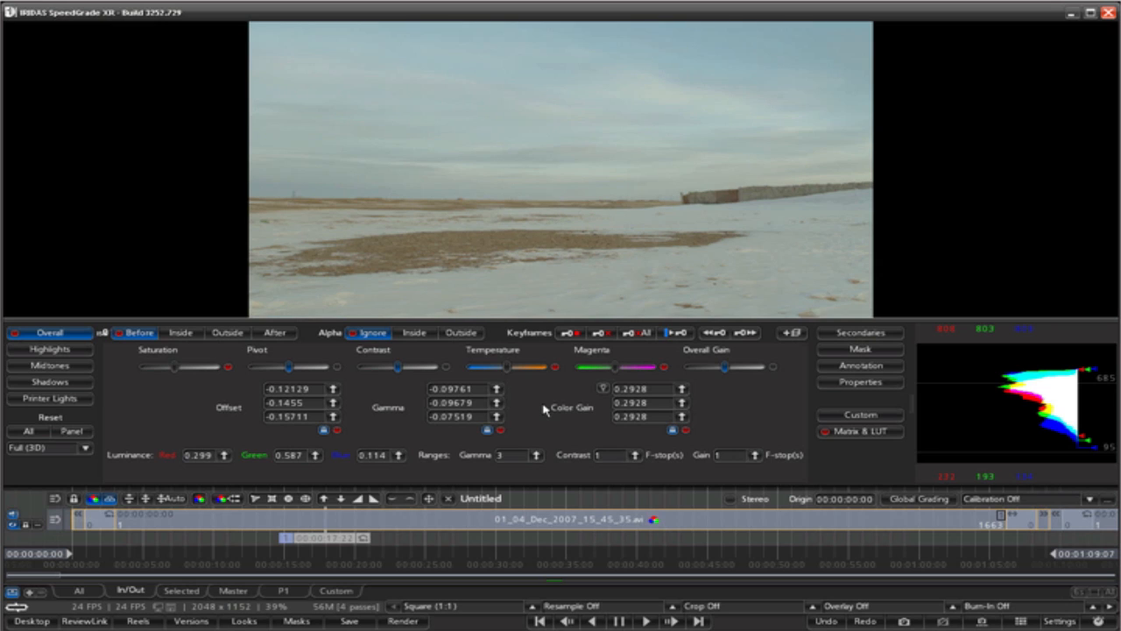
pyautogui.rightClick(543, 409)
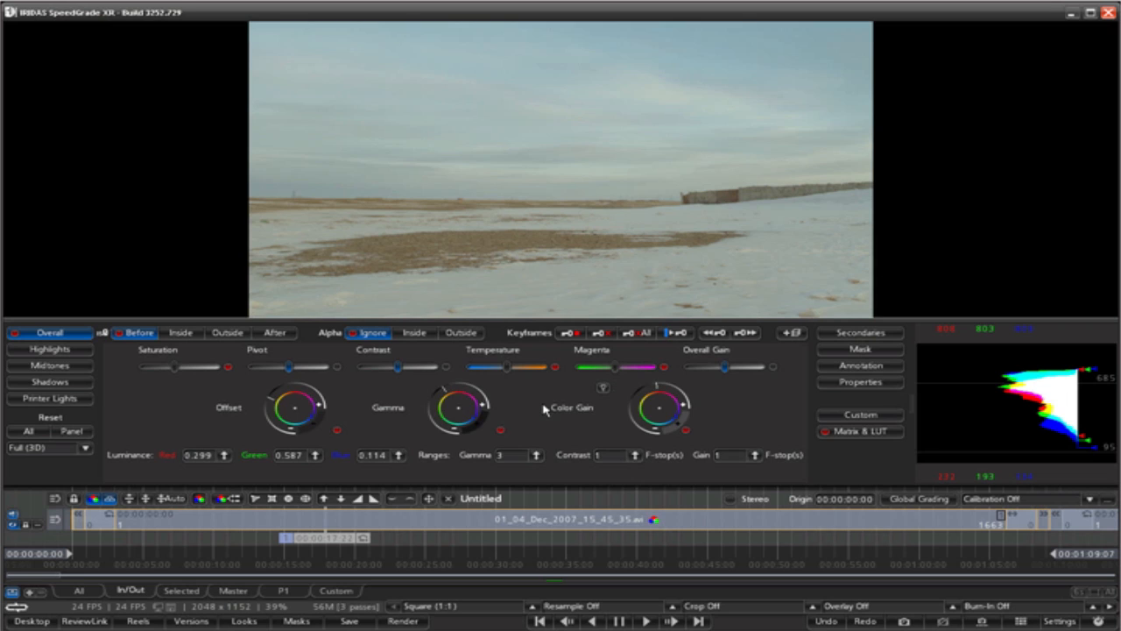
pyautogui.rightClick(543, 409)
pyautogui.rightClick(543, 409)
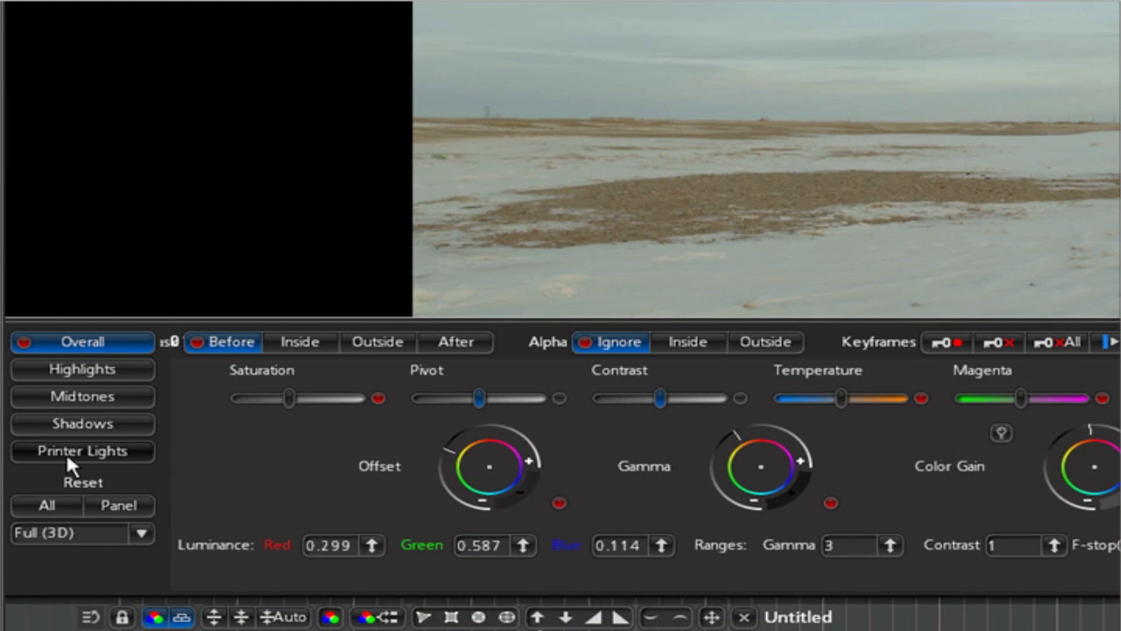
# Step: Show the Printer Lights controls, raise Cyan by one point to 26 and lower it back to 25
pyautogui.click(66, 452)
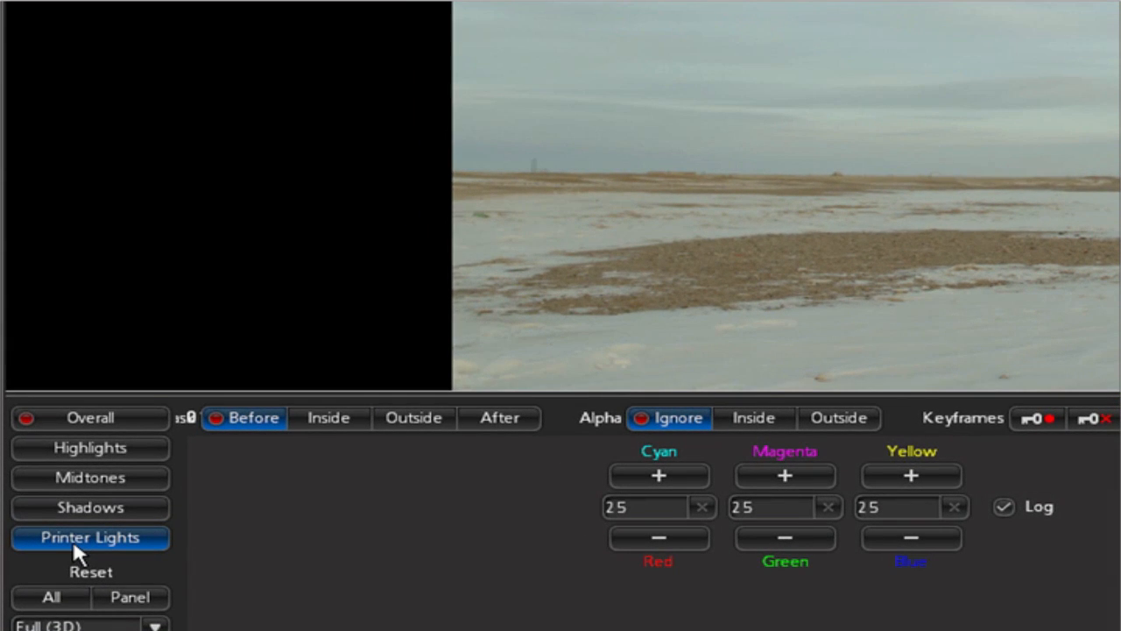
pyautogui.click(671, 470)
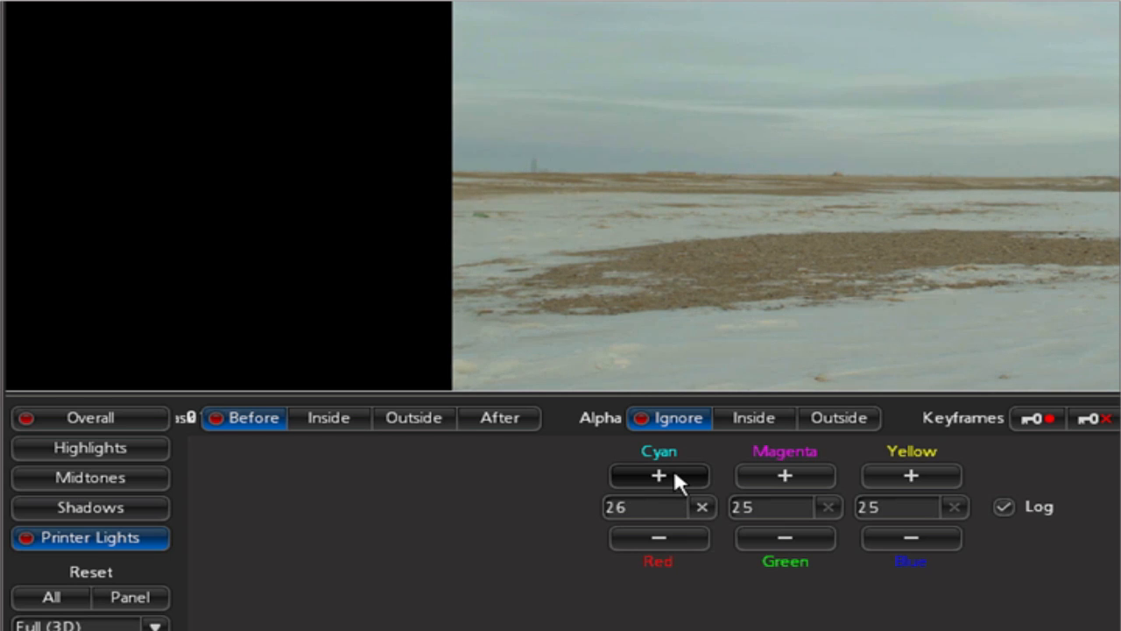
pyautogui.click(682, 537)
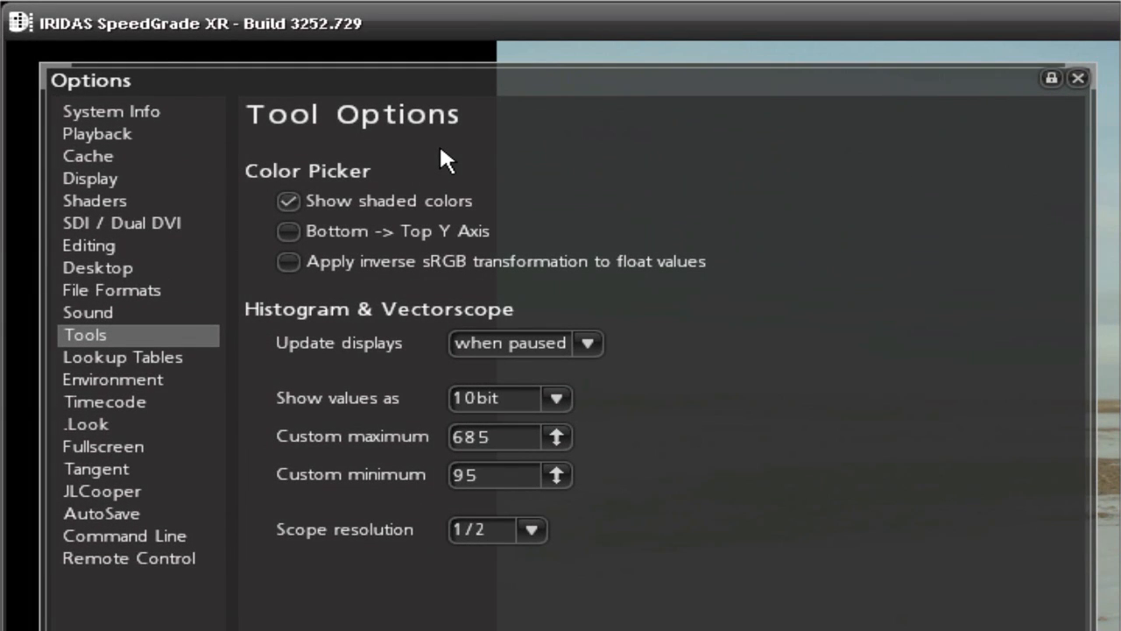
# Step: Review the printer light settings in the Shaders options, then close the options window
pyautogui.click(113, 211)
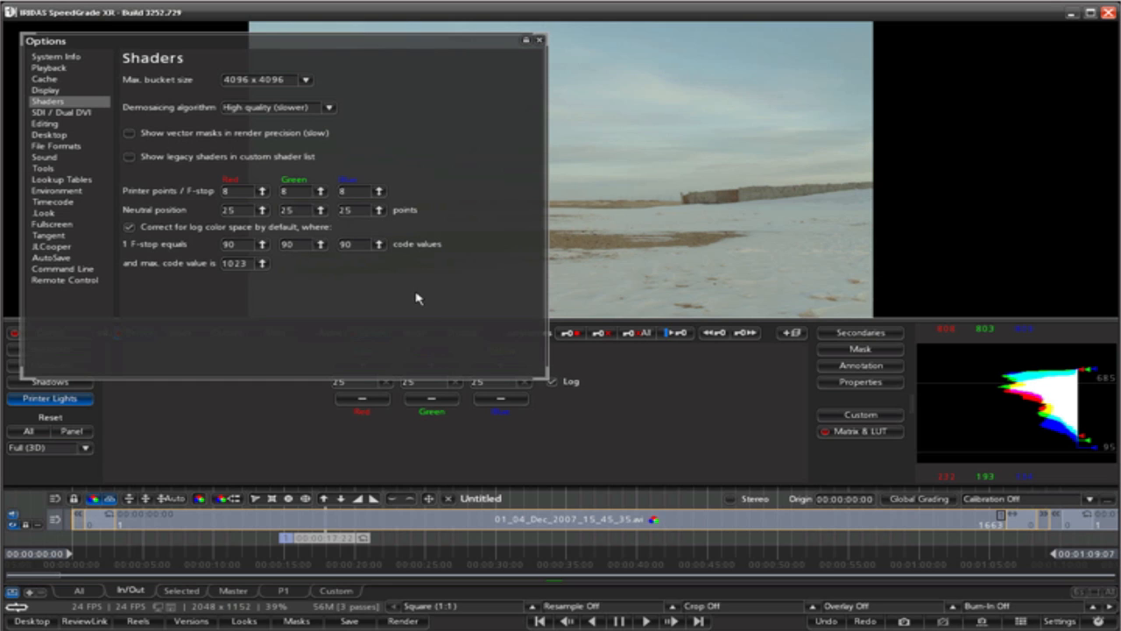
pyautogui.press('Escape')
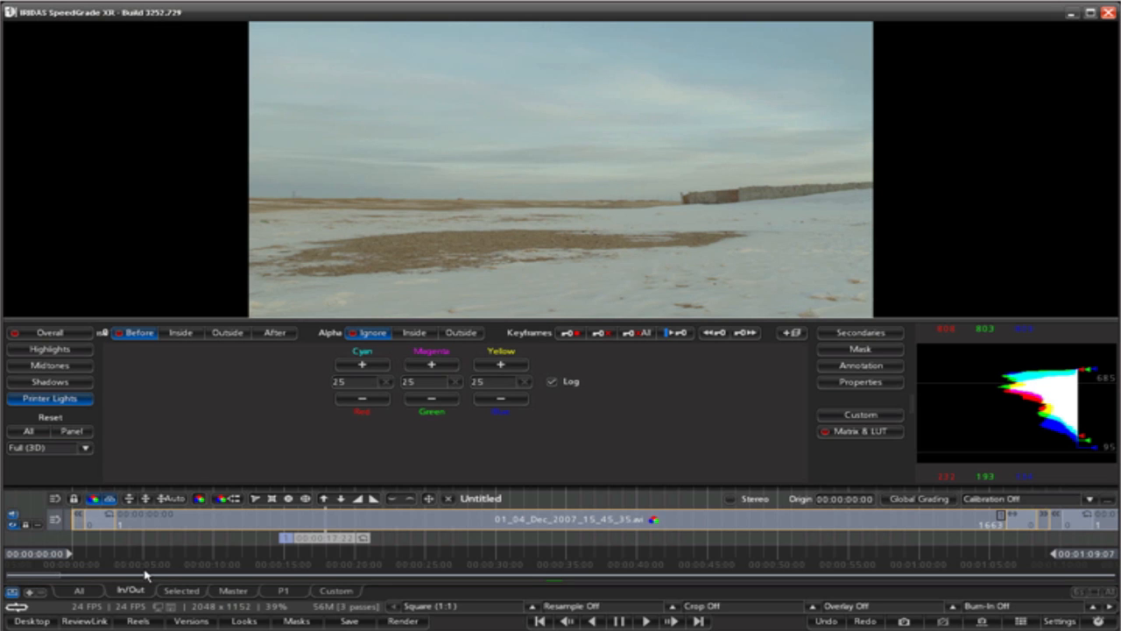